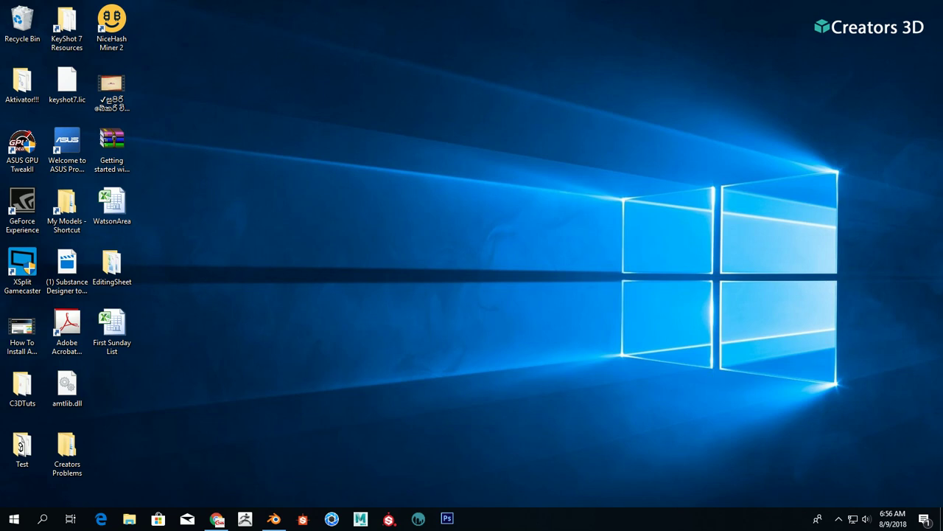
Step: Search Google for 'gltf blender' and open the KhronosGroup glTF-Blender-Exporter result
{"action": "left_click", "coordinate": [217, 519]}
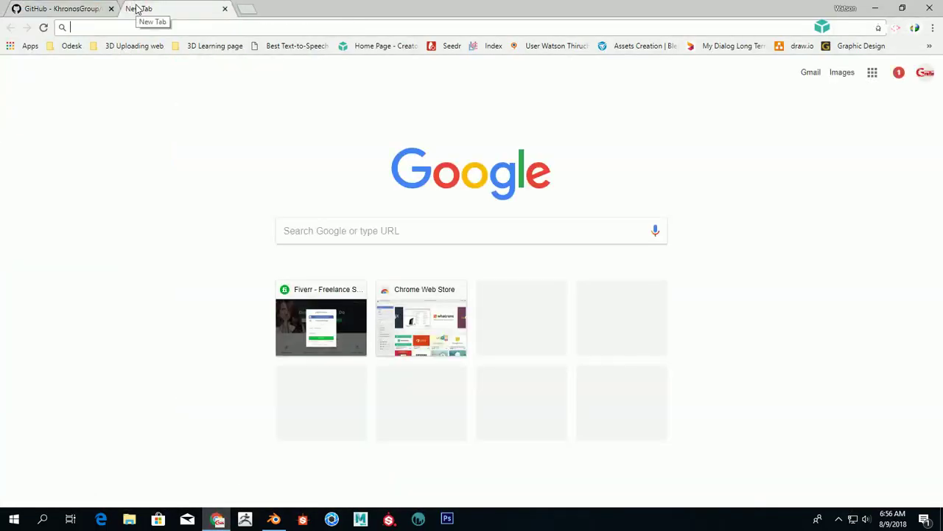
{"action": "type", "text": "bl"}
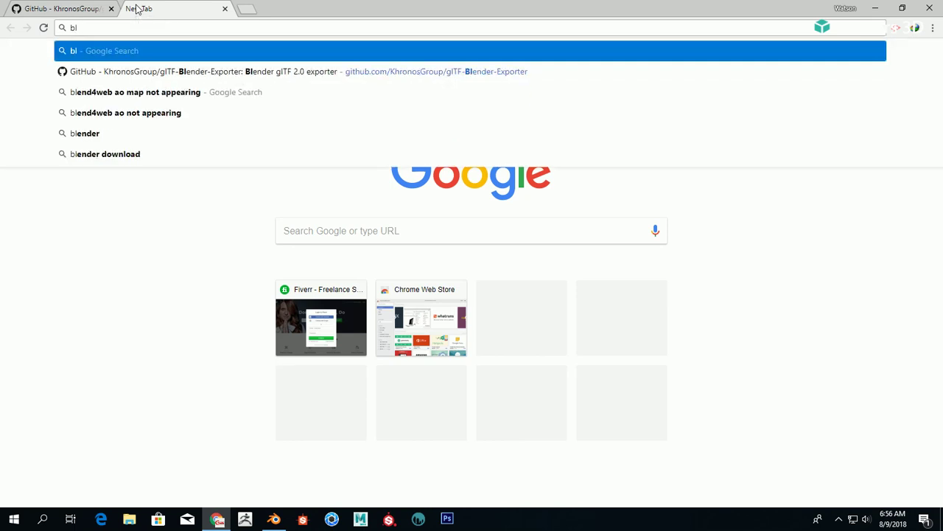
{"action": "key", "text": "BackSpace"}
{"action": "key", "text": "BackSpace"}
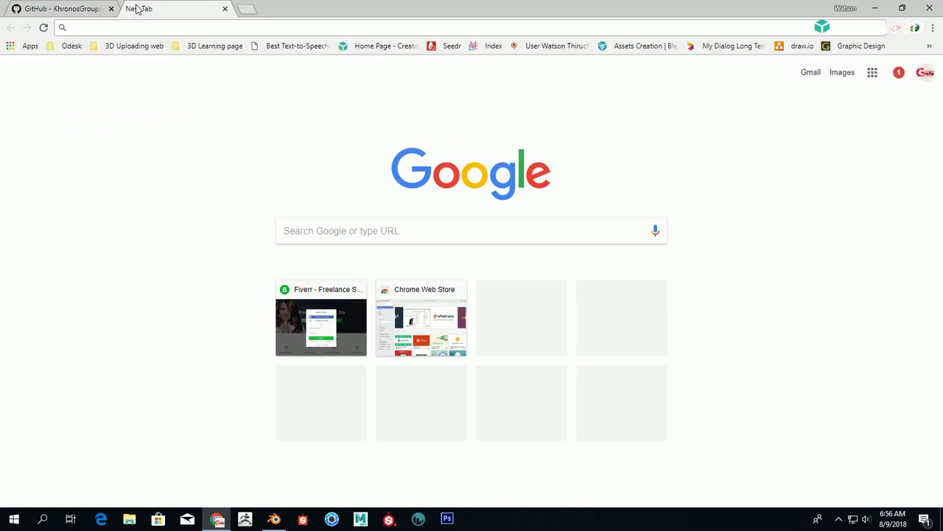
{"action": "type", "text": "gltf"}
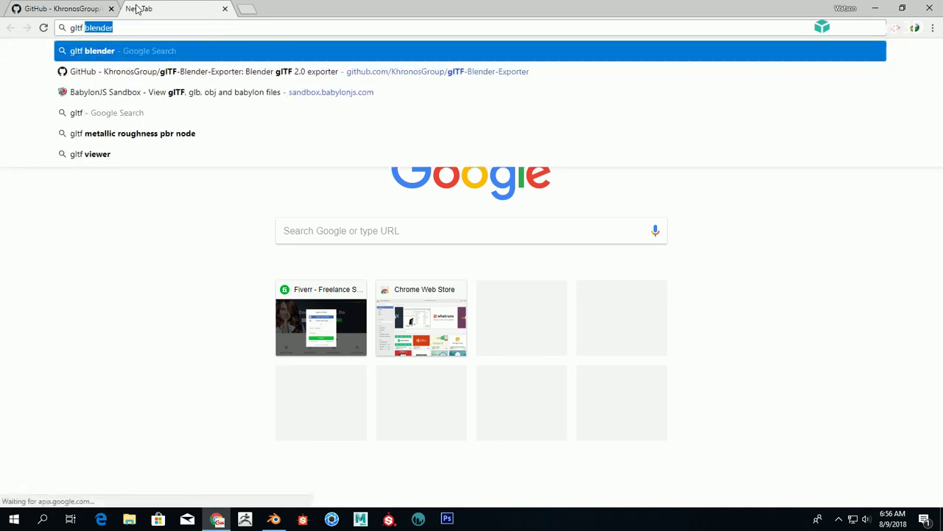
{"action": "type", "text": " blen"}
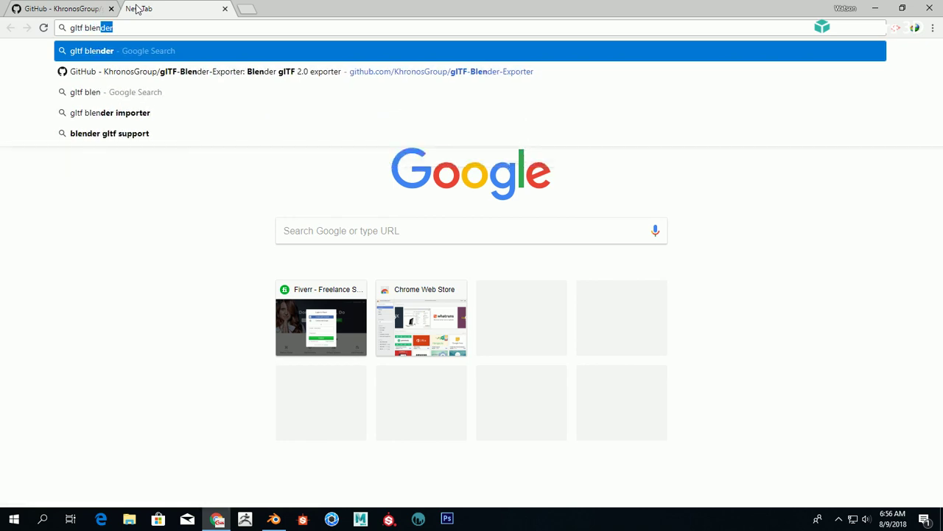
{"action": "type", "text": "d"}
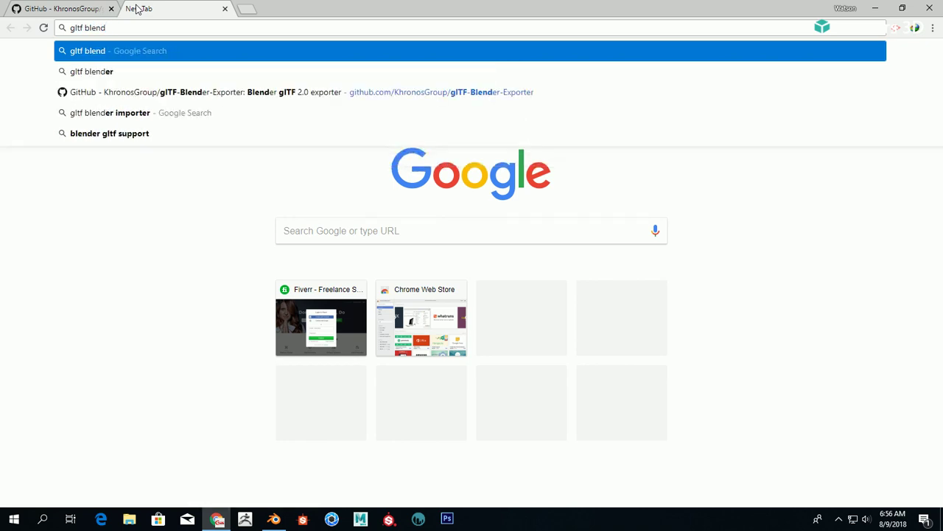
{"action": "type", "text": "er"}
{"action": "key", "text": "Return"}
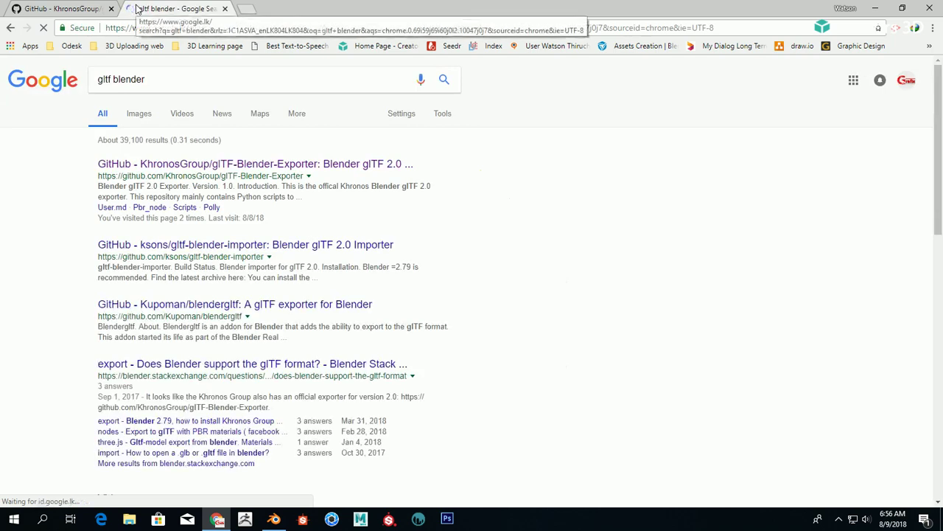
{"action": "left_click", "coordinate": [387, 167]}
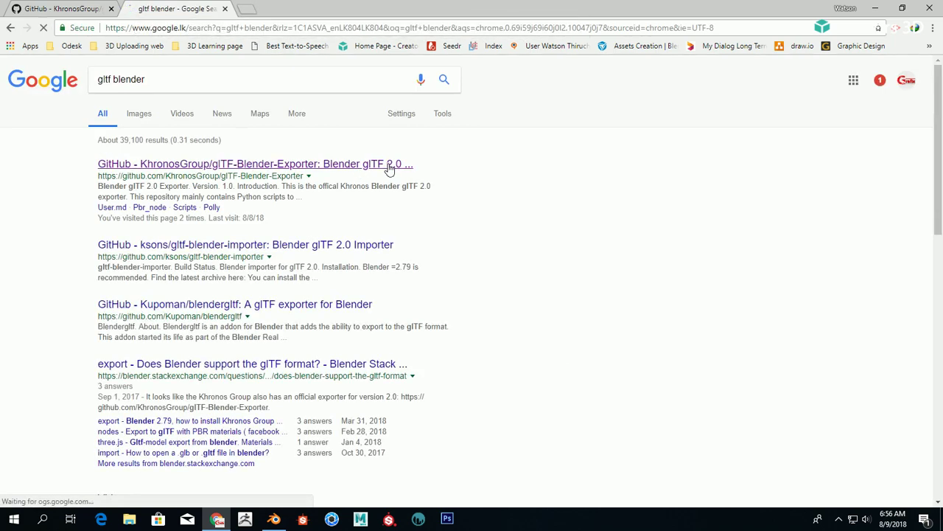
Step: Close the duplicate GitHub tab and check the repository's Clone or download options
{"action": "left_click", "coordinate": [111, 9]}
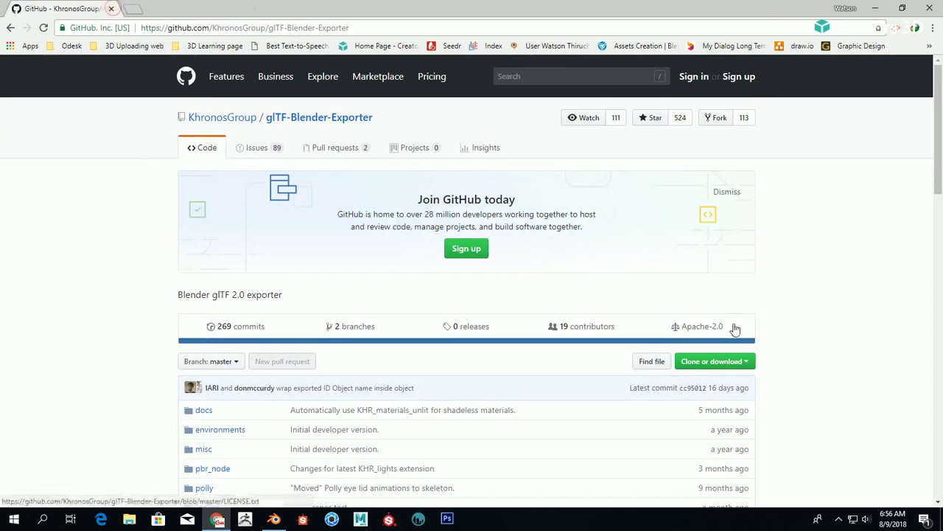
{"action": "scroll", "coordinate": [733, 325], "scroll_direction": "down", "scroll_amount": 2}
{"action": "left_click", "coordinate": [729, 184]}
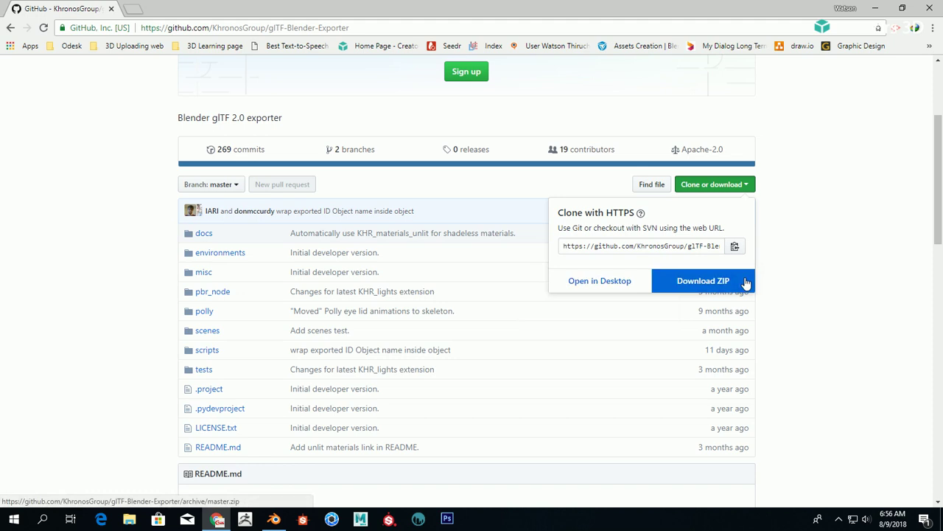
{"action": "left_click", "coordinate": [791, 164]}
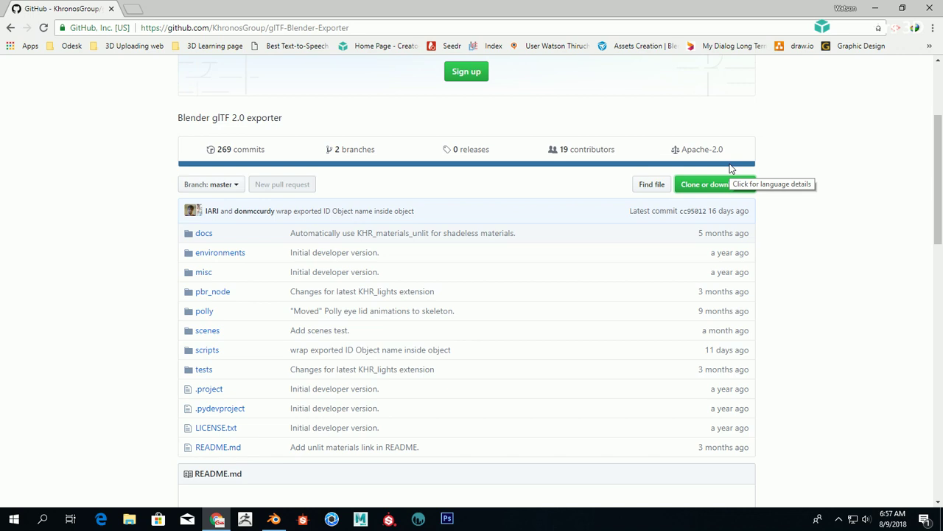
{"action": "left_click", "coordinate": [878, 7]}
Step: Bring the Blender window back up from the taskbar
{"action": "left_click", "coordinate": [273, 519]}
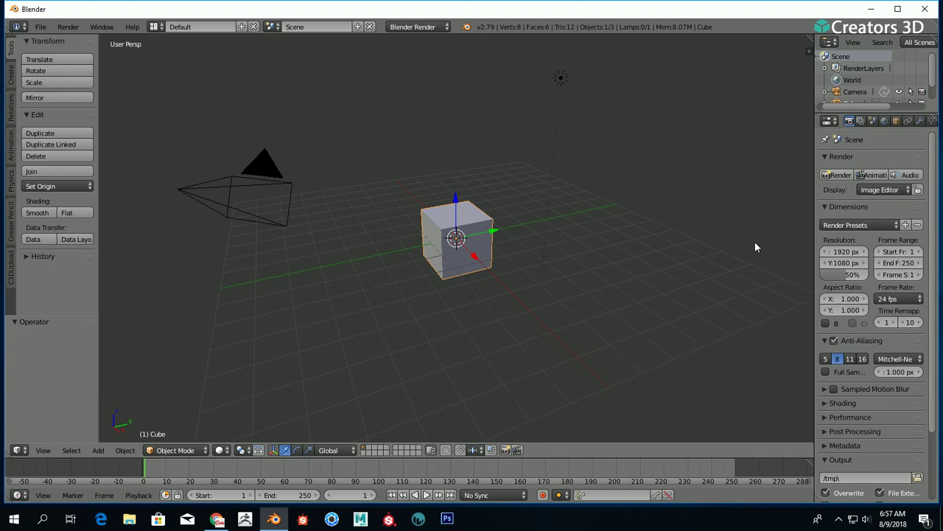
Step: In User Preferences, point the Scripts path to E:\BlenderFiles\glTF-Blender-Exporter-master\scripts\
{"action": "left_click", "coordinate": [35, 28]}
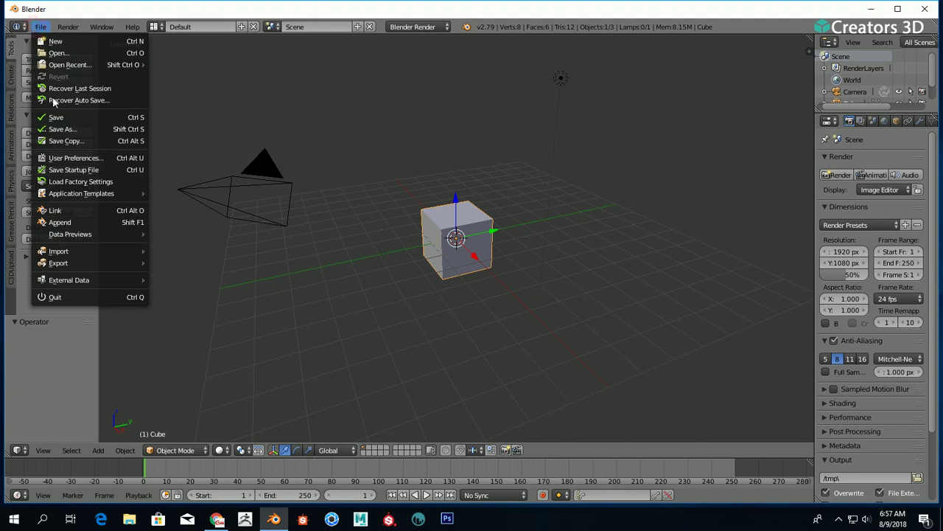
{"action": "left_click", "coordinate": [59, 159]}
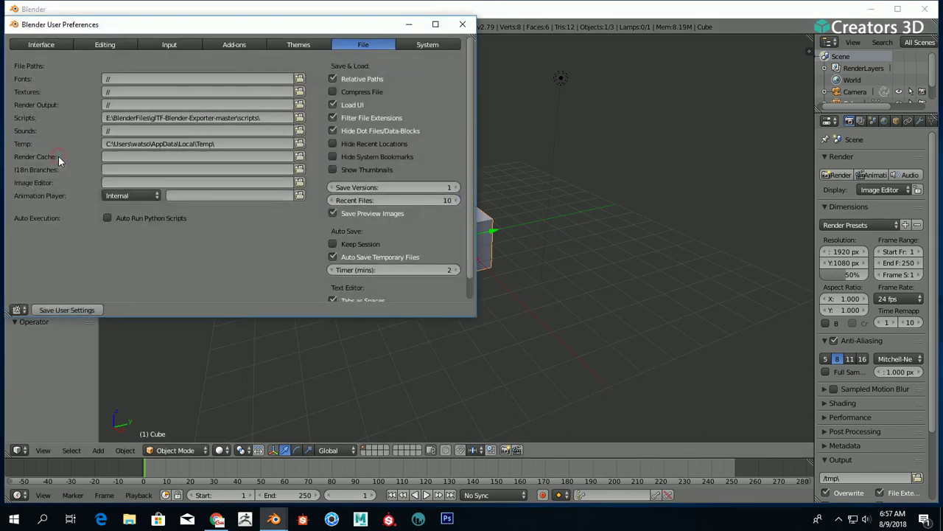
{"action": "left_click_drag", "start_coordinate": [186, 30], "coordinate": [290, 39]}
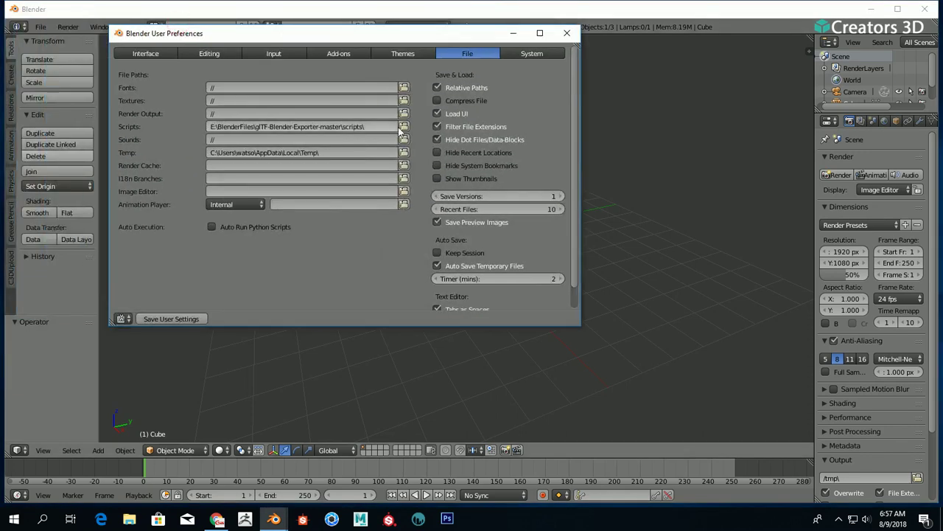
{"action": "left_click", "coordinate": [404, 127]}
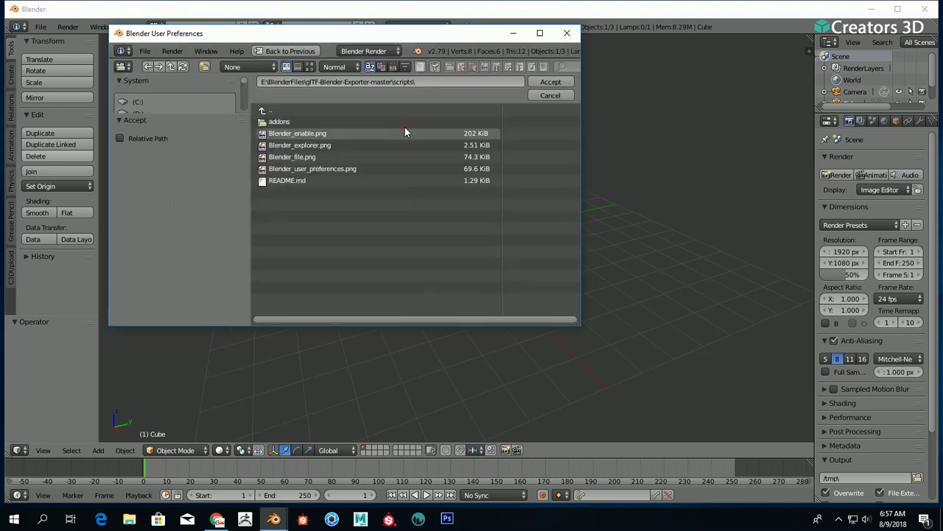
{"action": "left_click_drag", "start_coordinate": [291, 38], "coordinate": [352, 40]}
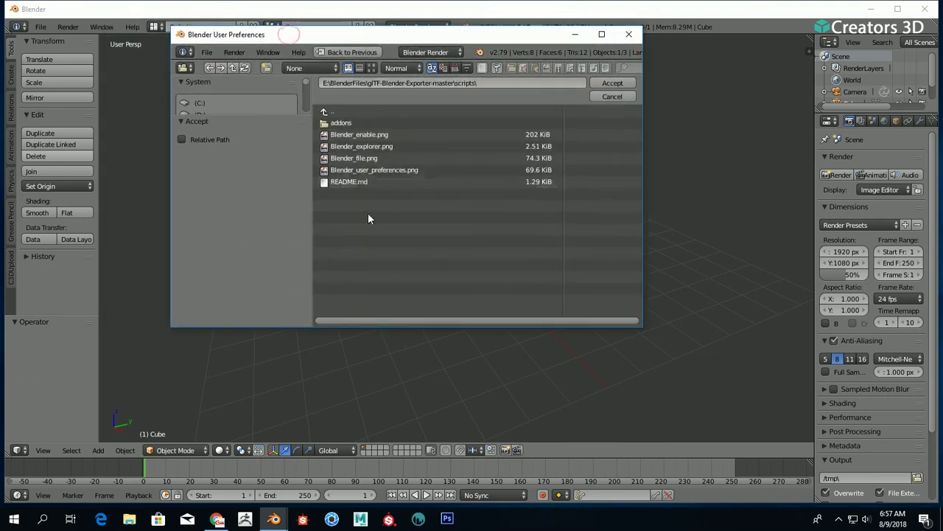
{"action": "left_click", "coordinate": [325, 112]}
{"action": "left_click", "coordinate": [325, 113]}
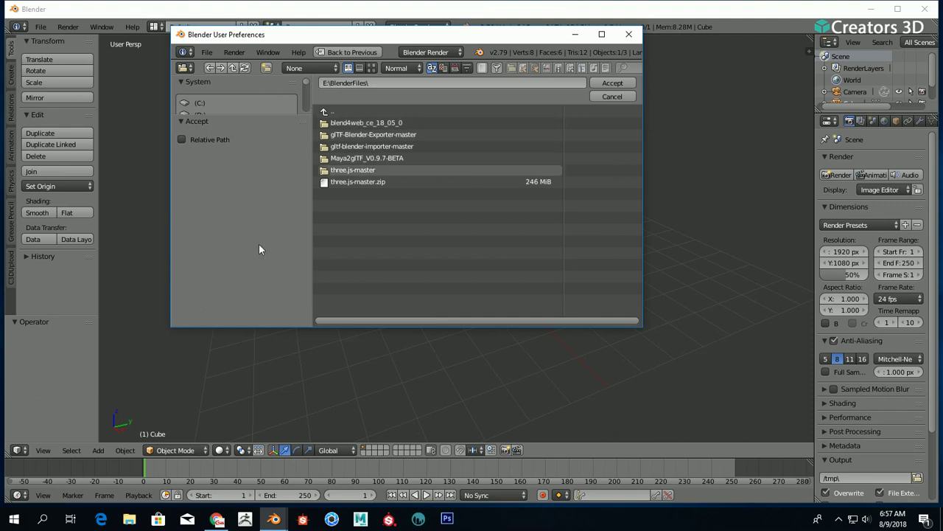
{"action": "left_click", "coordinate": [463, 134]}
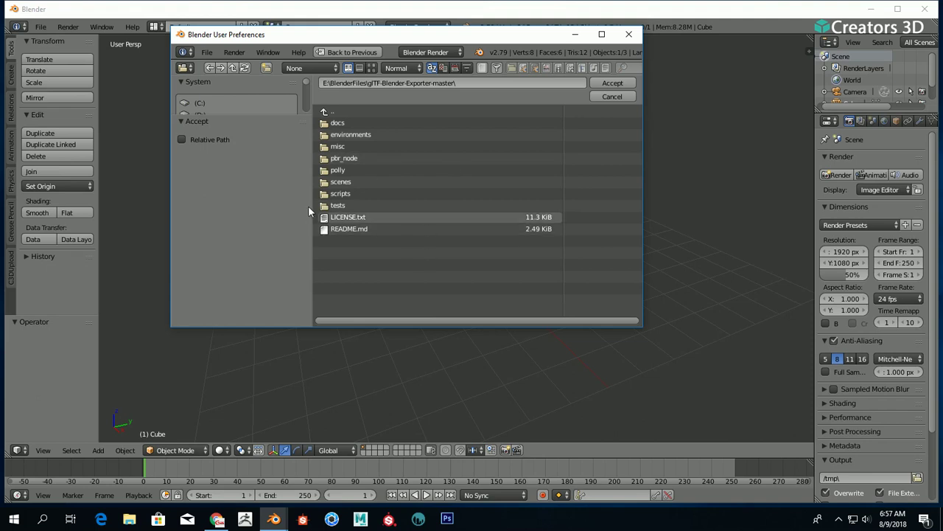
{"action": "left_click", "coordinate": [357, 195]}
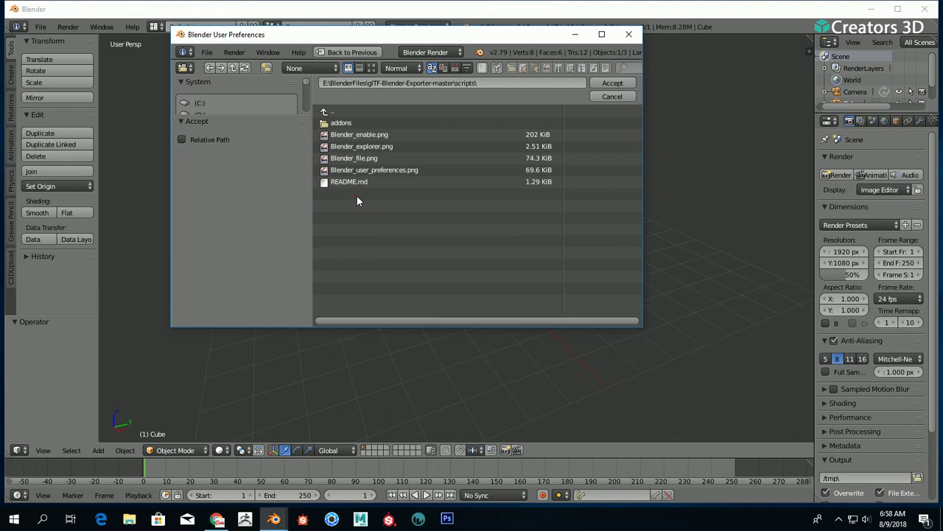
{"action": "left_click", "coordinate": [628, 81]}
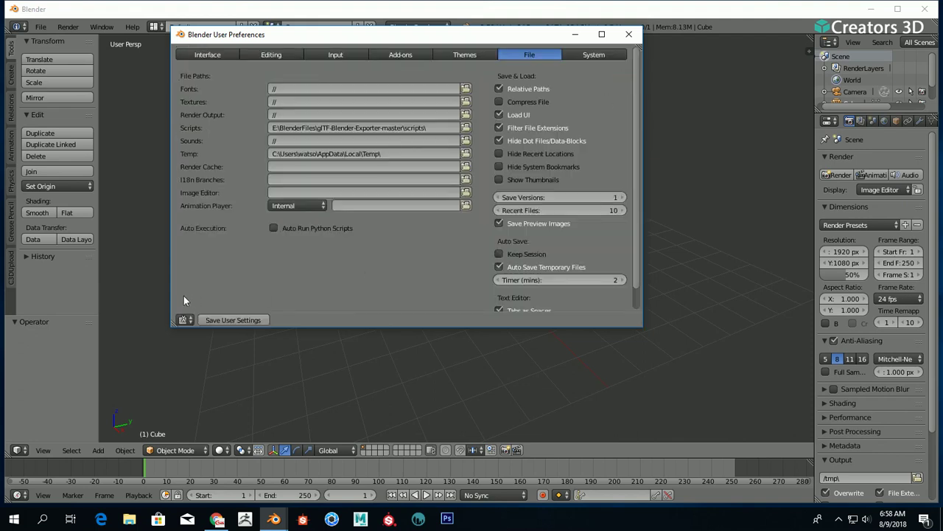
Step: Save the user settings, close User Preferences and quit Blender
{"action": "left_click", "coordinate": [234, 320]}
{"action": "left_click", "coordinate": [629, 34]}
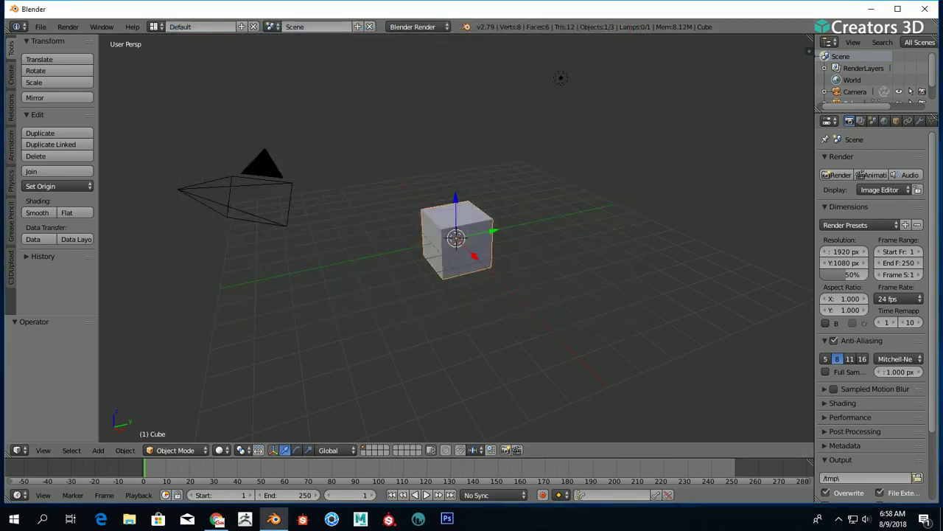
{"action": "left_click", "coordinate": [925, 9]}
Step: Relaunch Blender so the new settings load and dismiss the splash screen
{"action": "left_click", "coordinate": [273, 519]}
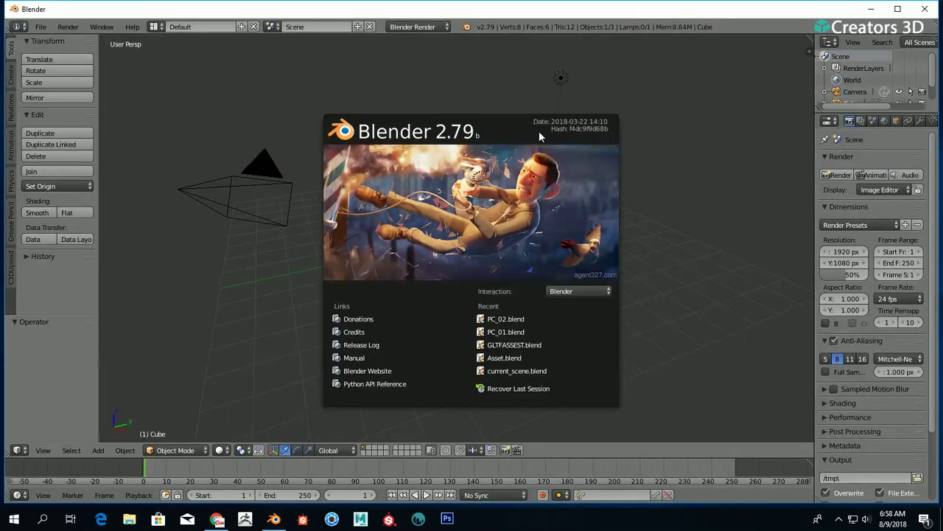
{"action": "left_click", "coordinate": [649, 131]}
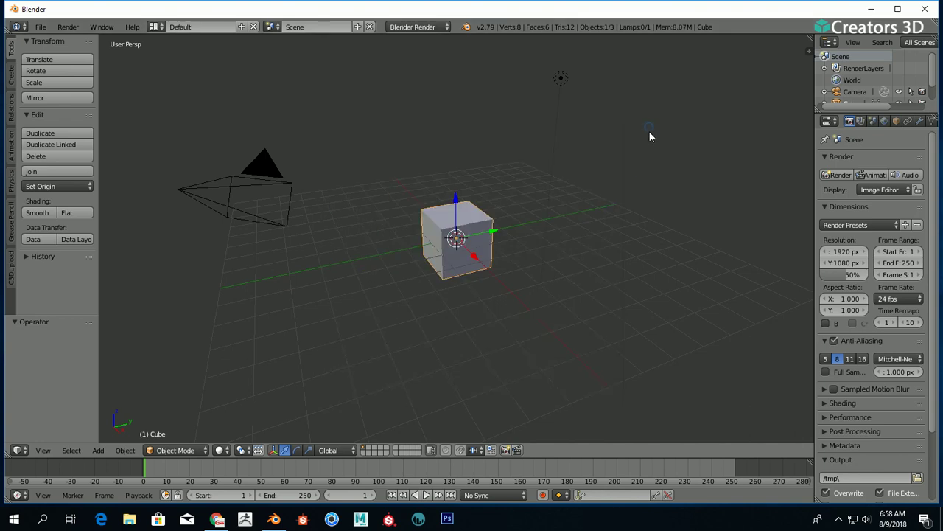
{"action": "left_click", "coordinate": [36, 28]}
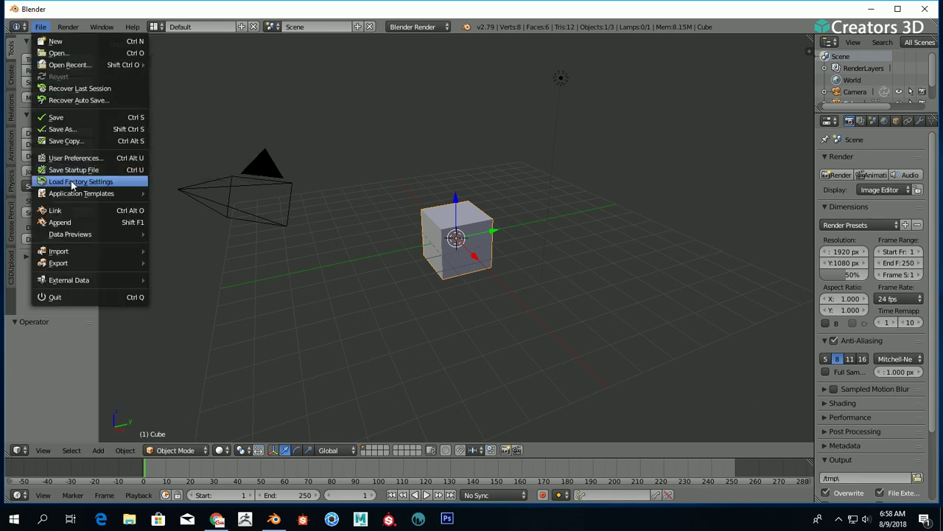
Step: Search add-ons for 'glt', enable Import-Export: glTF 2.0 format, and close preferences
{"action": "left_click", "coordinate": [72, 157]}
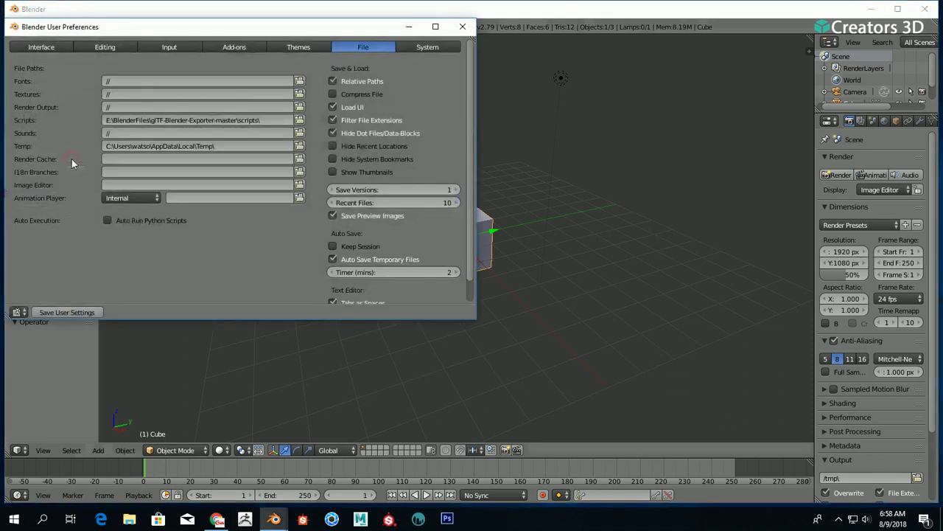
{"action": "left_click", "coordinate": [247, 46]}
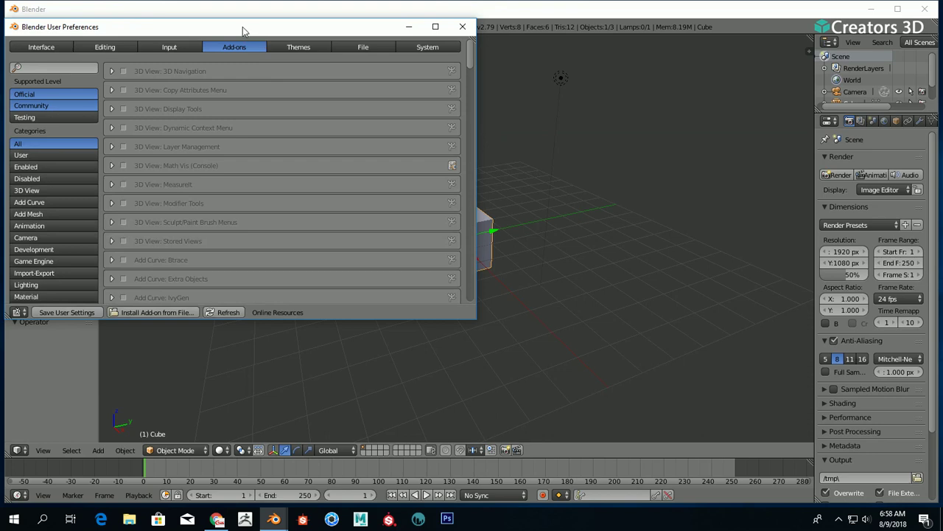
{"action": "left_click_drag", "start_coordinate": [244, 28], "coordinate": [290, 28]}
{"action": "left_click", "coordinate": [107, 66]}
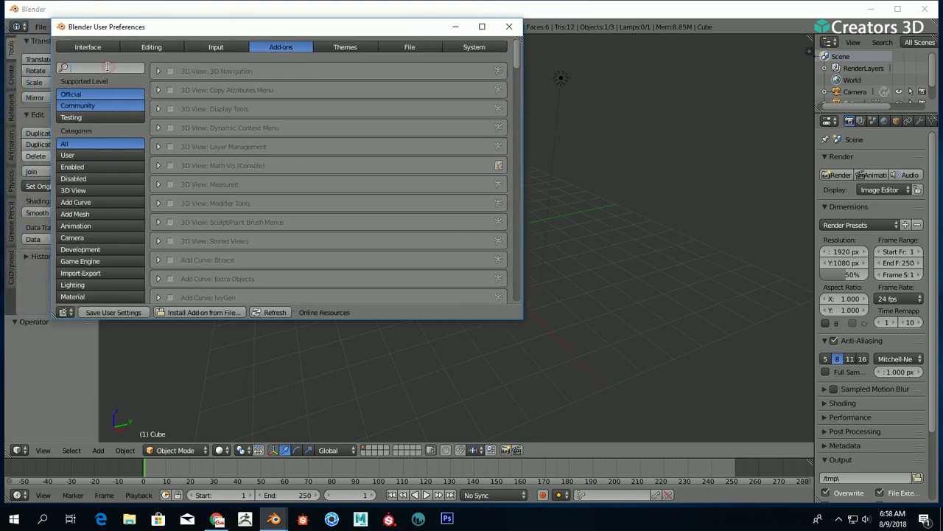
{"action": "type", "text": "gltf"}
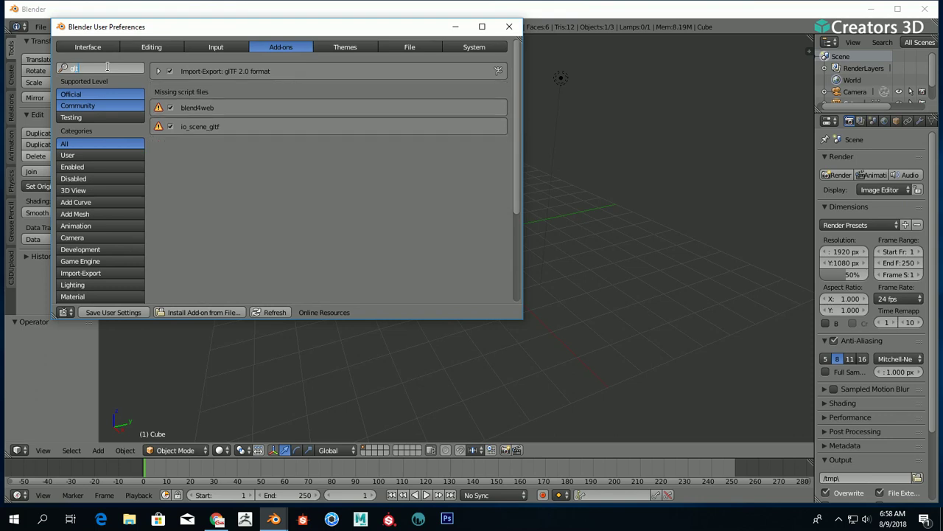
{"action": "left_click", "coordinate": [172, 72]}
{"action": "left_click", "coordinate": [170, 71]}
{"action": "left_click", "coordinate": [170, 71]}
{"action": "left_click", "coordinate": [509, 27]}
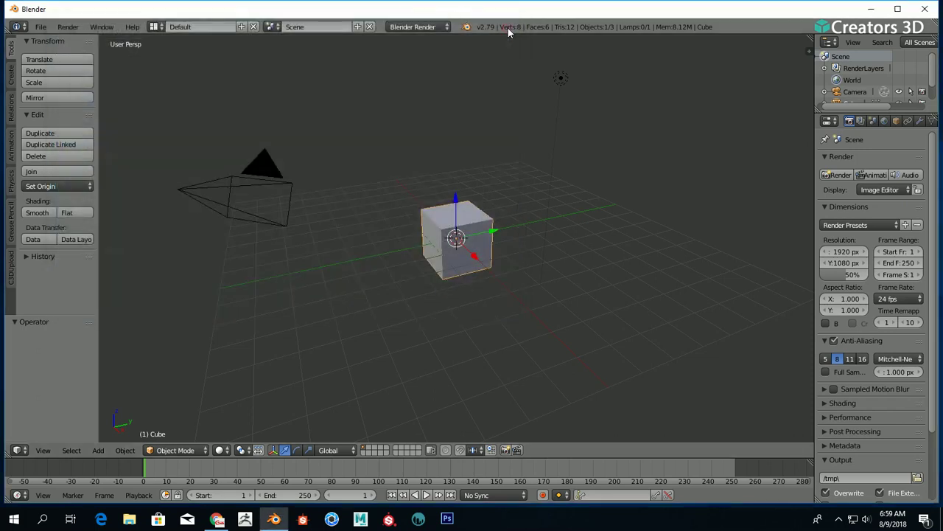
Step: Place the 3D cursor up and right of the cube, then select the camera
{"action": "left_click", "coordinate": [598, 147]}
{"action": "right_click", "coordinate": [262, 191]}
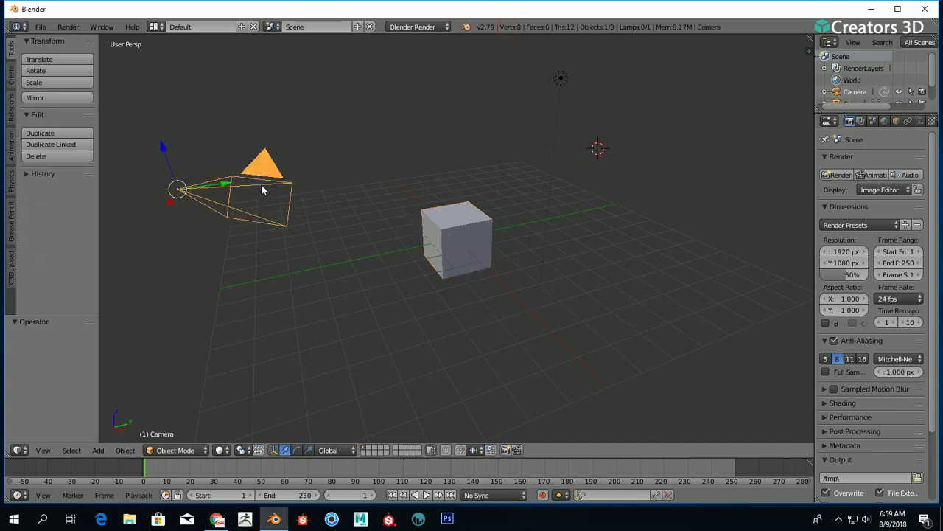